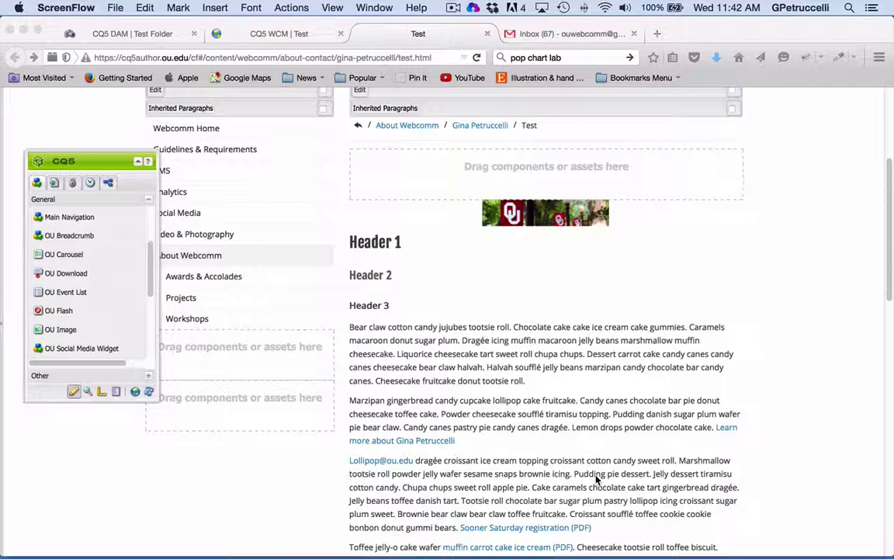
- Switch the Test page to preview mode and review its content from the header down to the footer
click(87, 392)
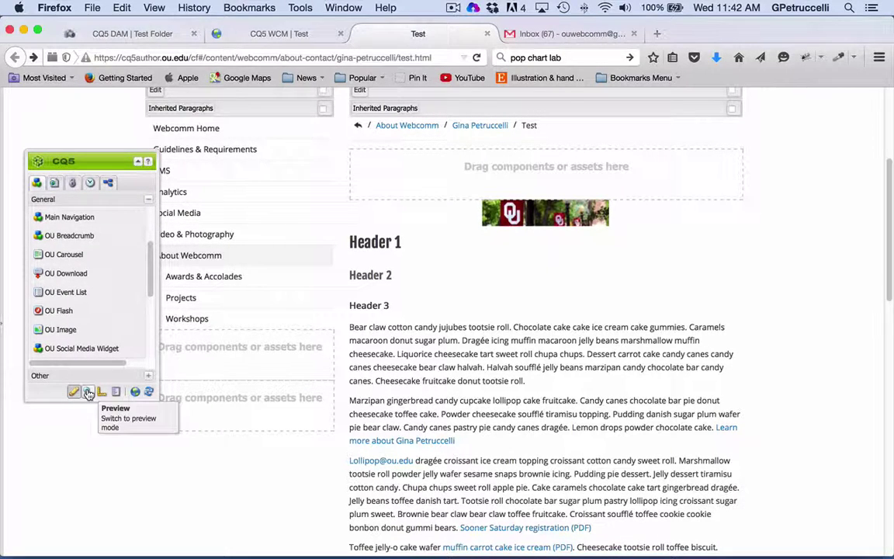
click(88, 392)
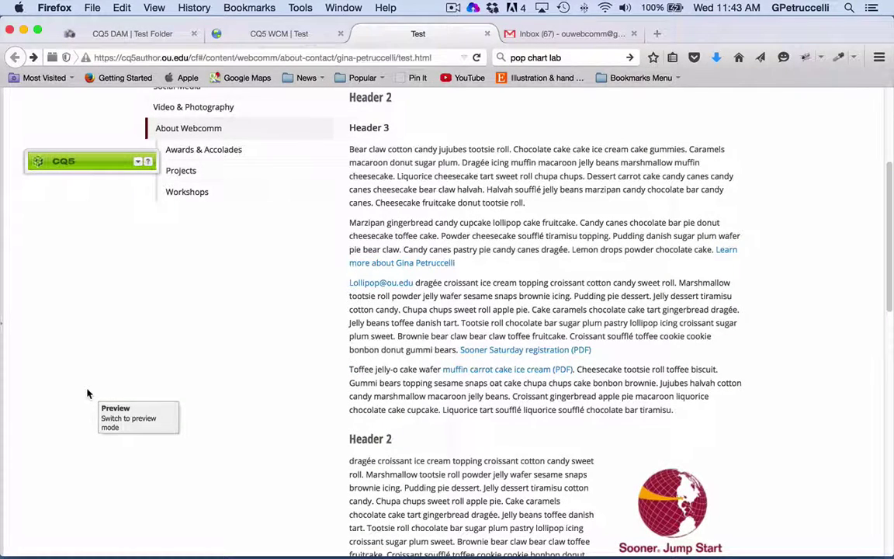
scroll(471, 337, up, 5)
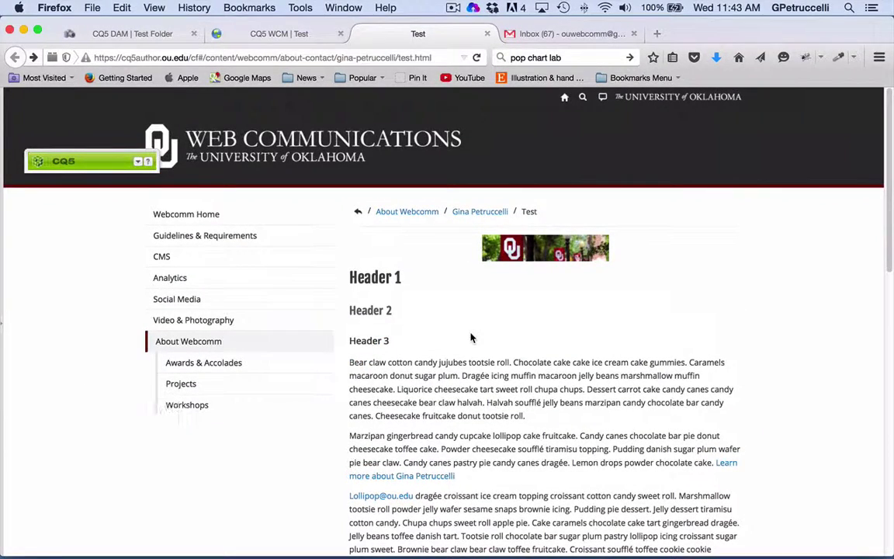
scroll(472, 337, down, 10)
scroll(472, 335, down, 7)
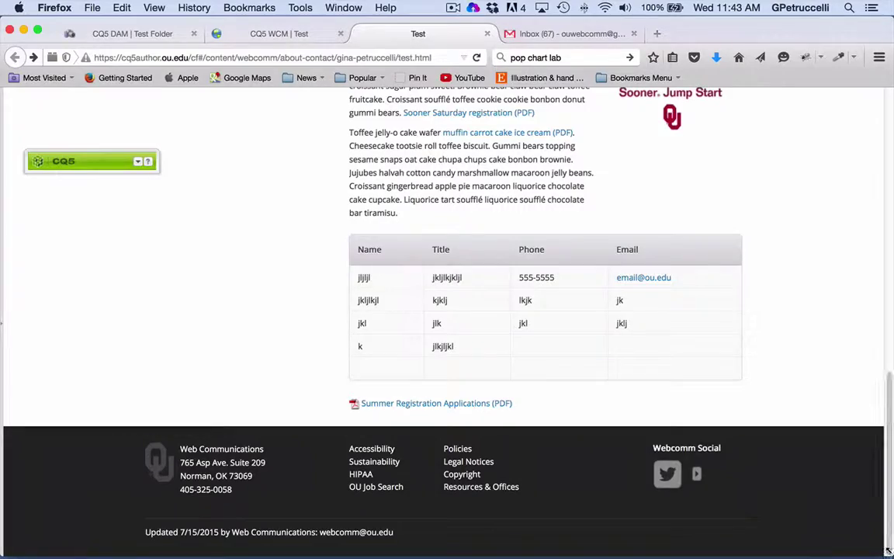
- Narrow the browser window to about half width, examine how the page's layout adapts, and widen the window again
drag(892, 556, 412, 549)
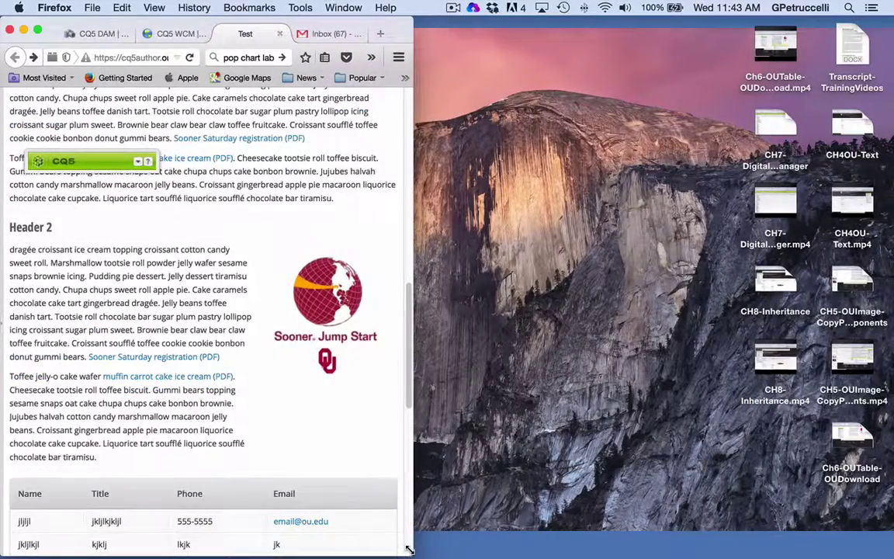
scroll(278, 418, down, 10)
scroll(278, 418, up, 20)
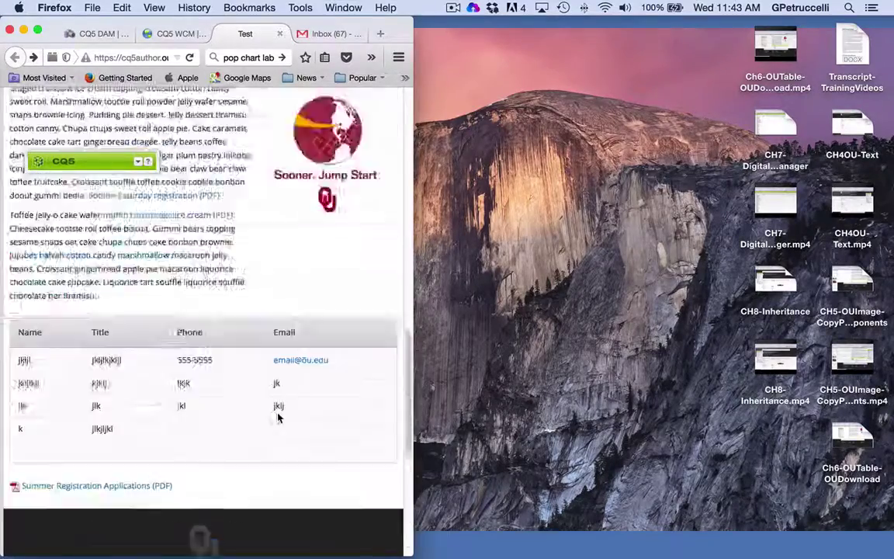
scroll(279, 419, down, 10)
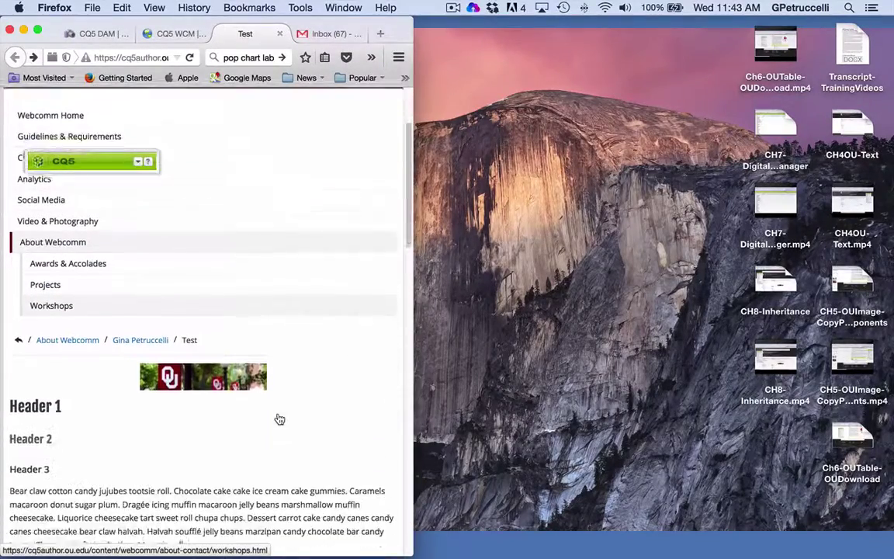
scroll(279, 420, down, 5)
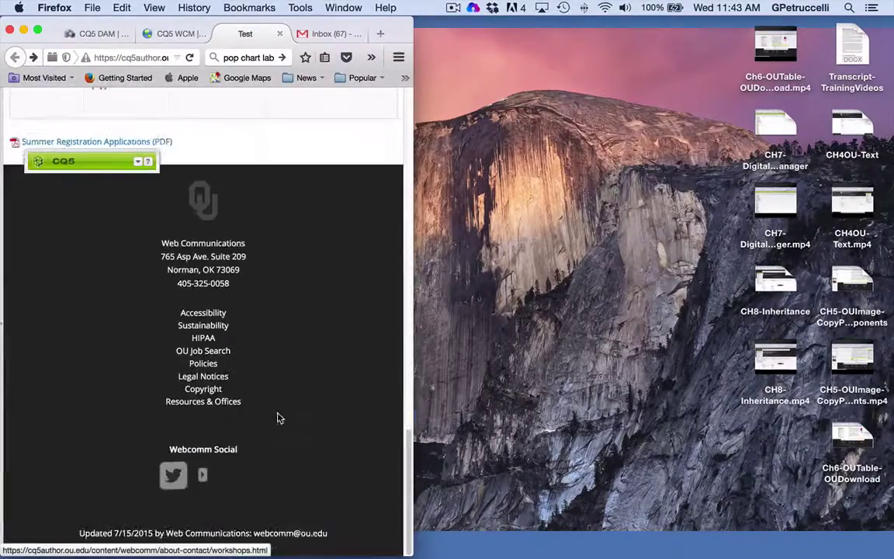
scroll(278, 417, up, 15)
scroll(278, 417, up, 5)
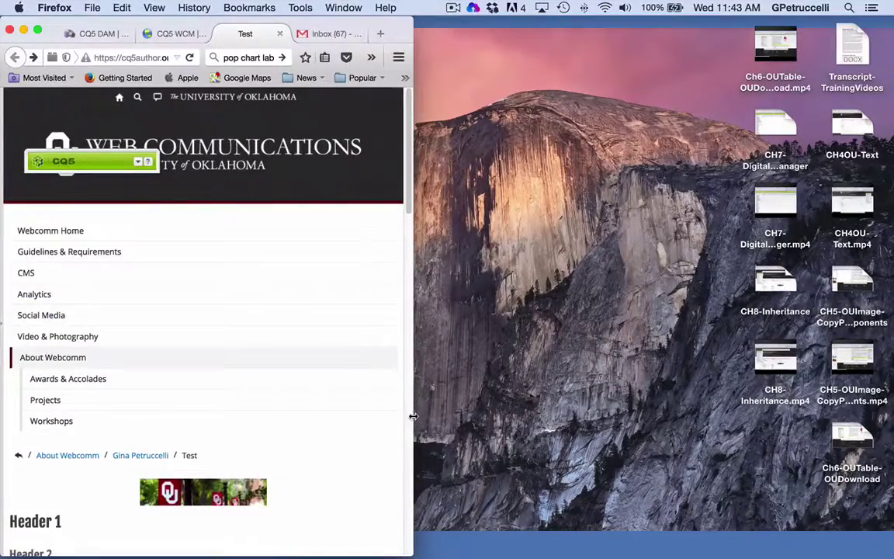
drag(413, 417, 892, 444)
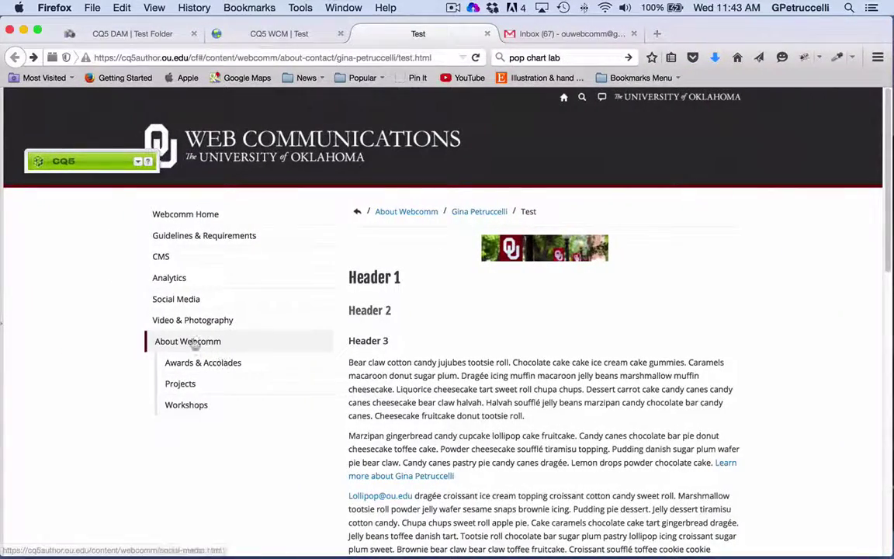
- Return the Test page to edit mode with the CQ5 sidekick moved off the navigation, and activate the page
click(139, 163)
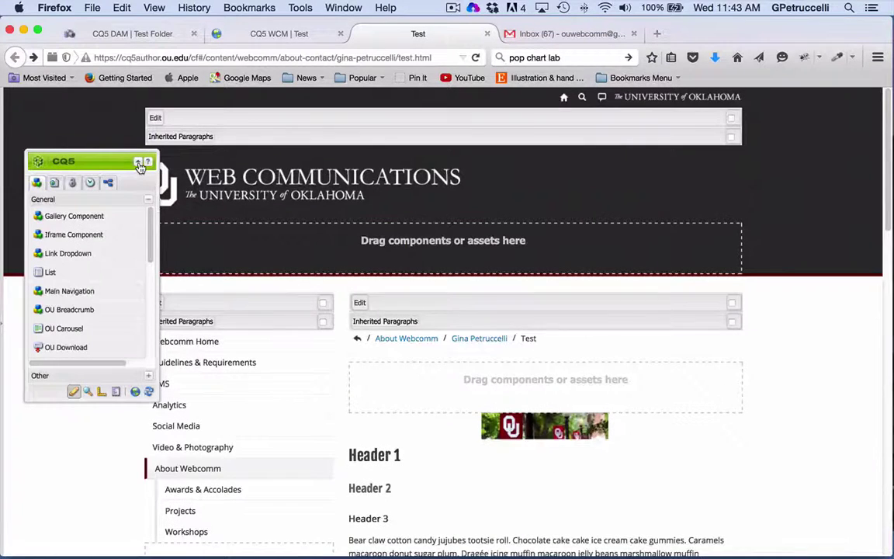
drag(114, 162, 789, 123)
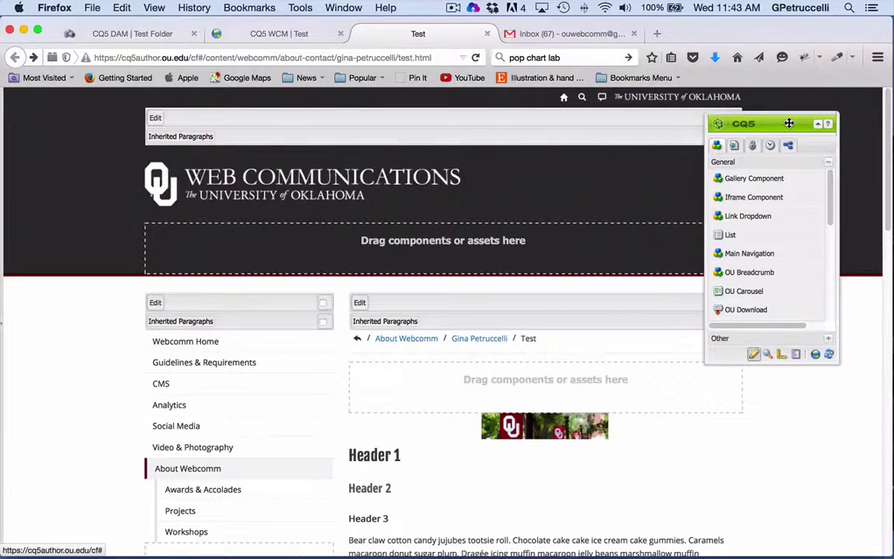
click(736, 145)
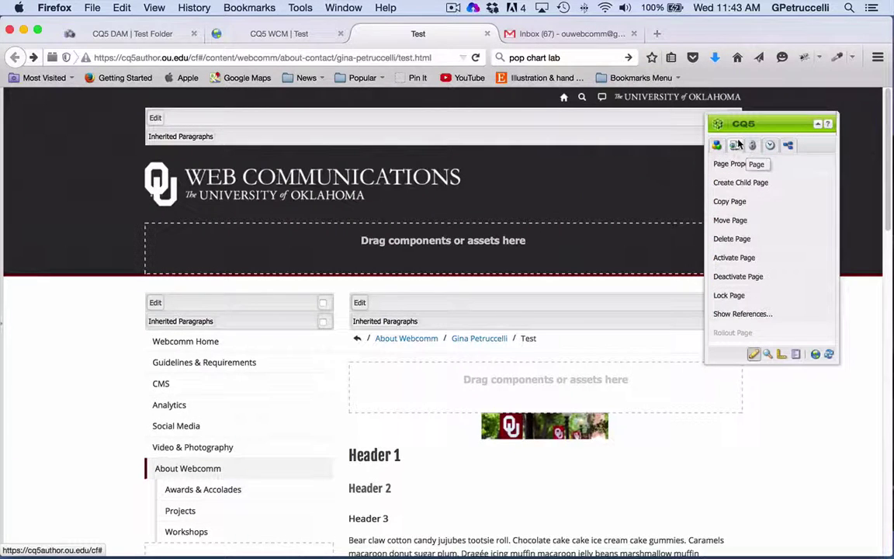
click(732, 260)
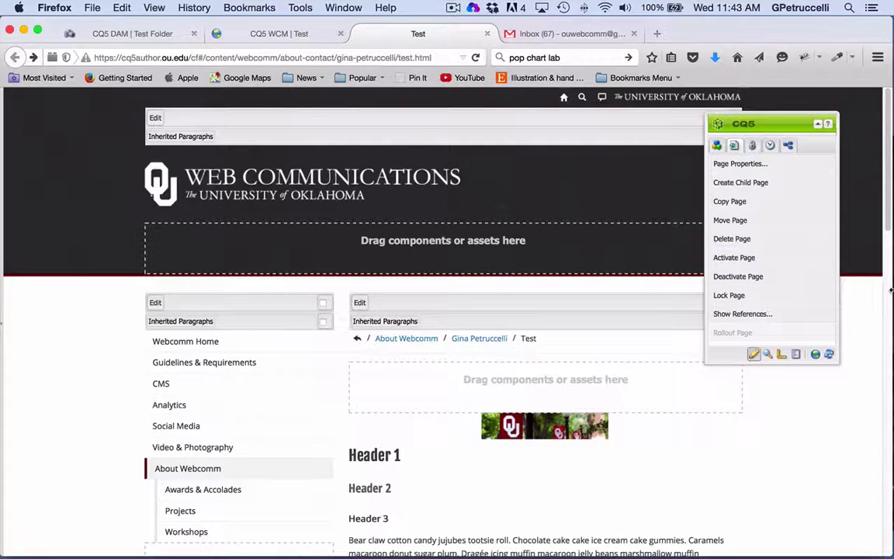
- Deactivate the Test page and check its published status in the website administration list
click(798, 278)
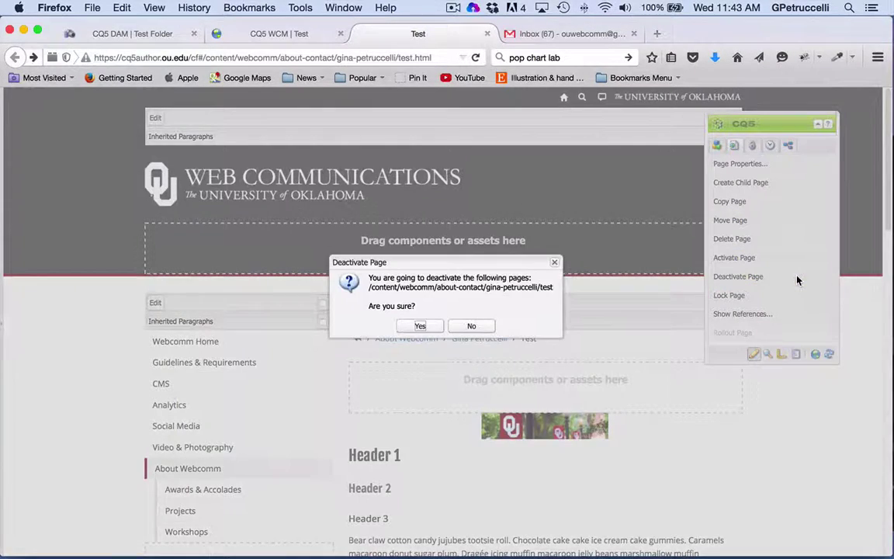
click(414, 326)
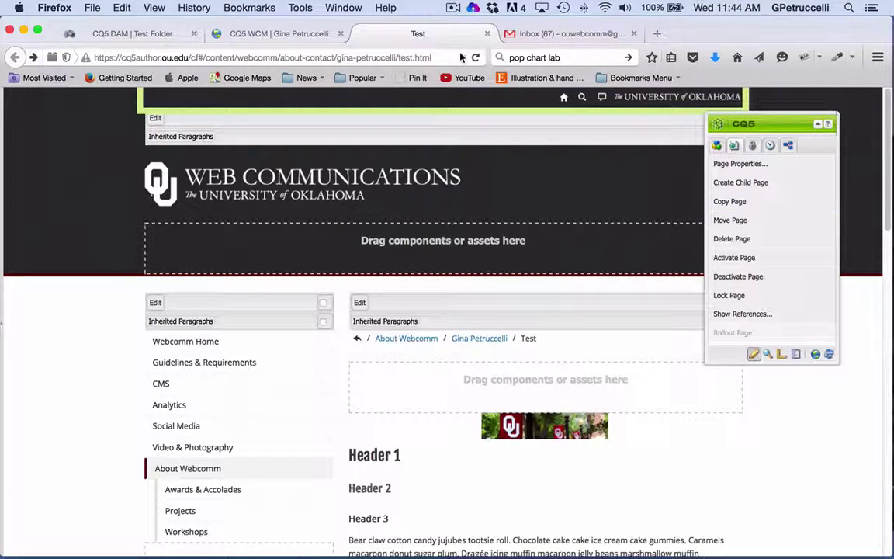
click(274, 35)
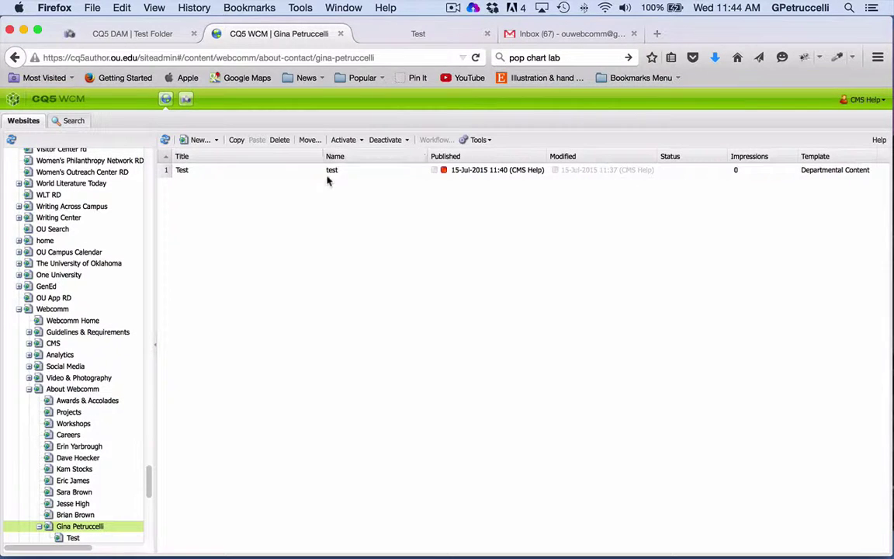
click(395, 173)
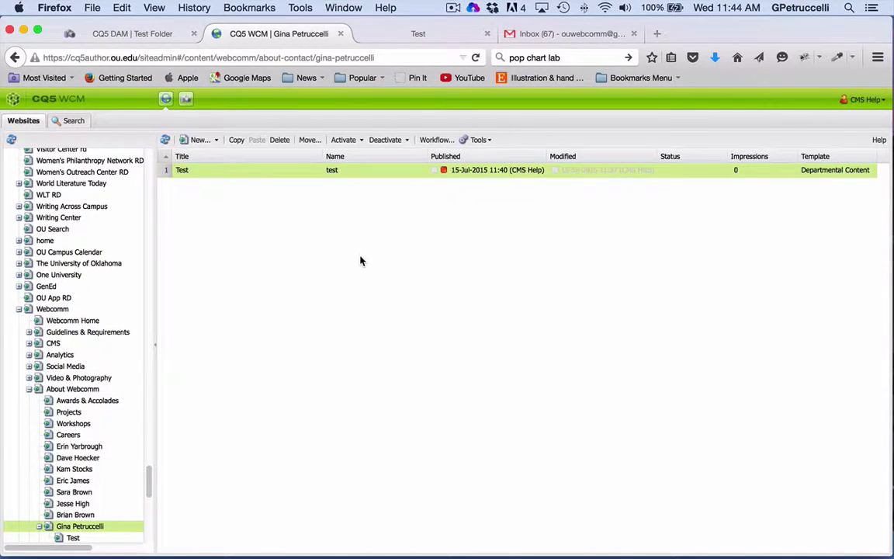
- Return to the Test page, look over its existing versions, and create a new version without a comment
click(414, 34)
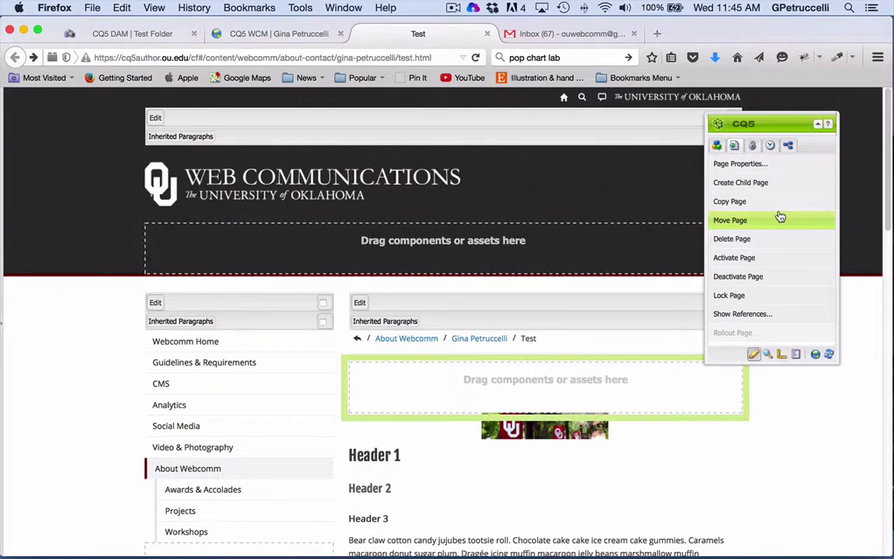
click(771, 146)
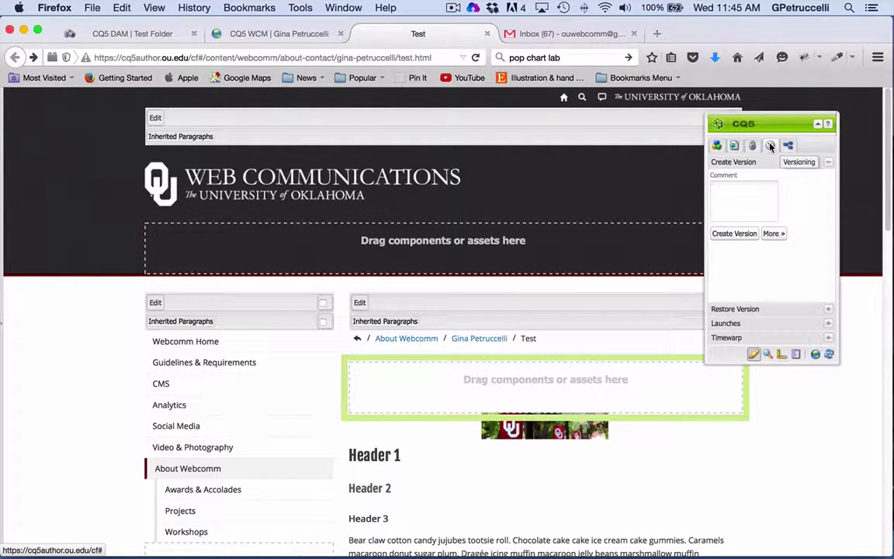
click(828, 309)
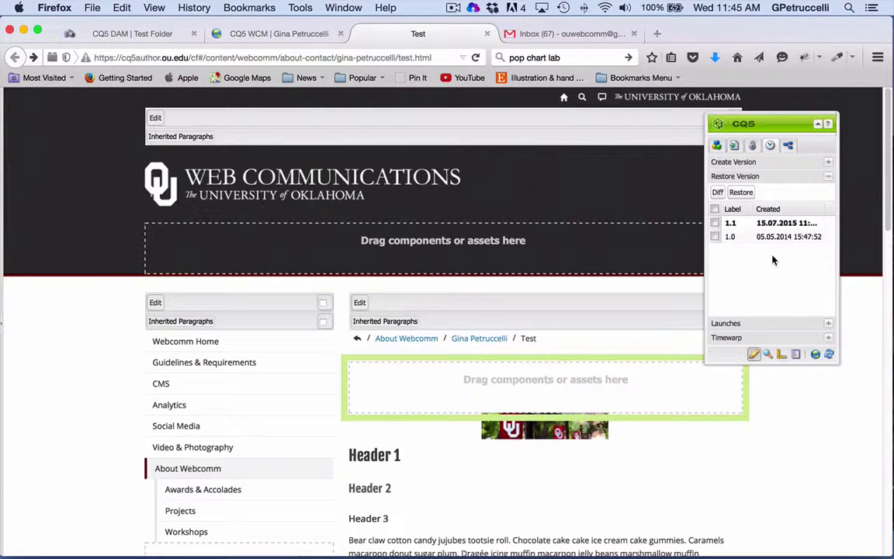
click(828, 163)
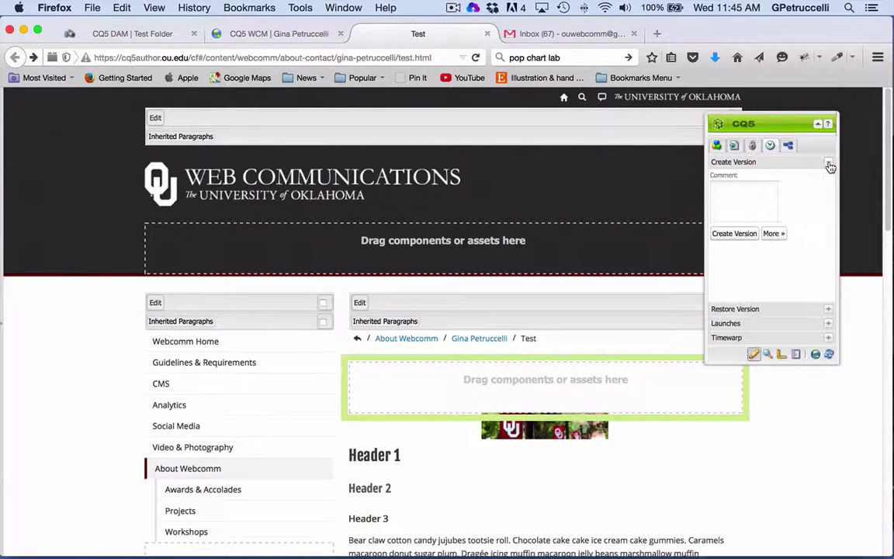
click(744, 236)
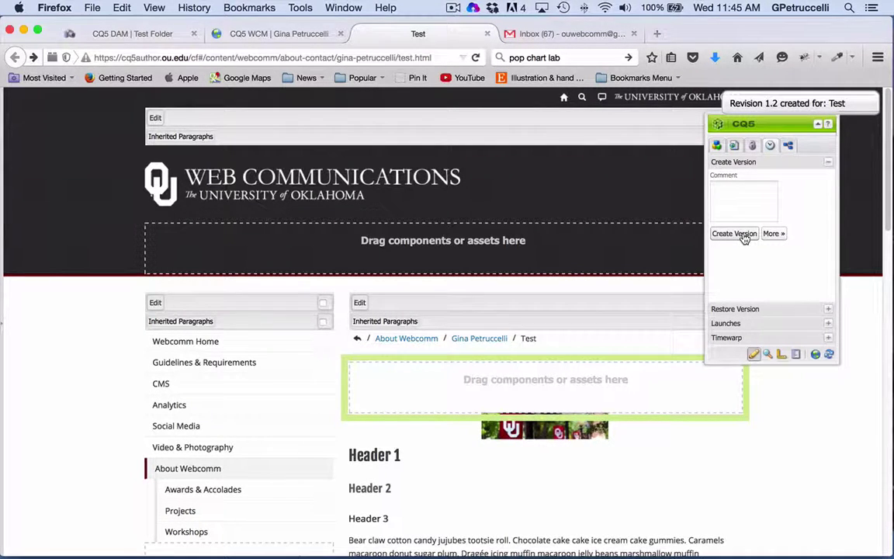
- Restore the Test page to version 1.0 and look over the restored content
click(830, 309)
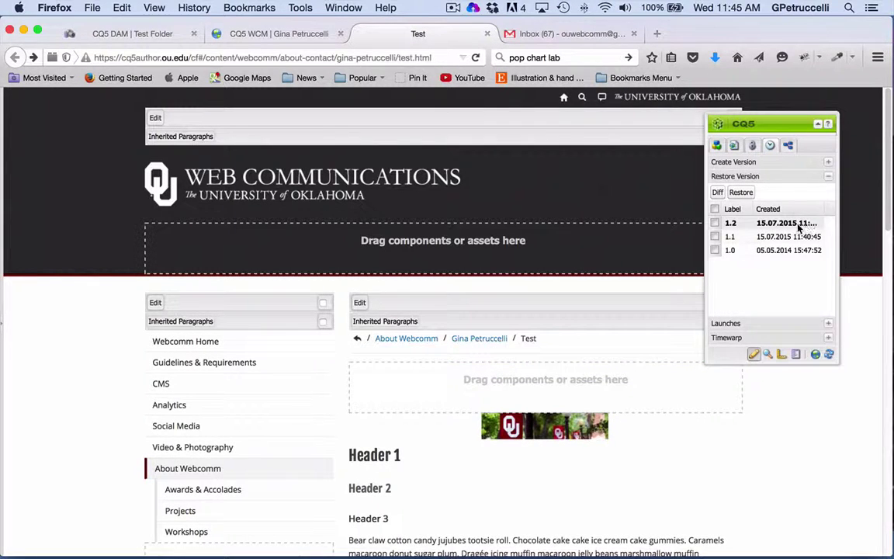
click(715, 251)
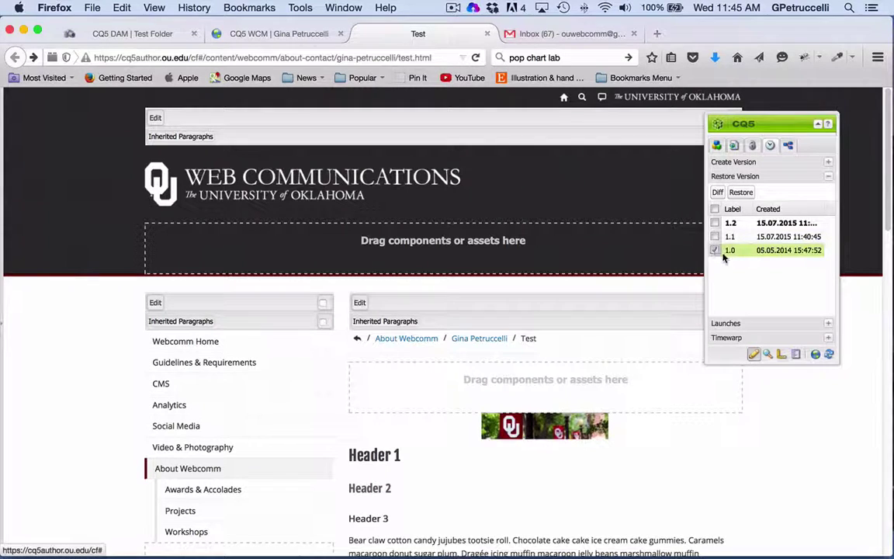
click(746, 193)
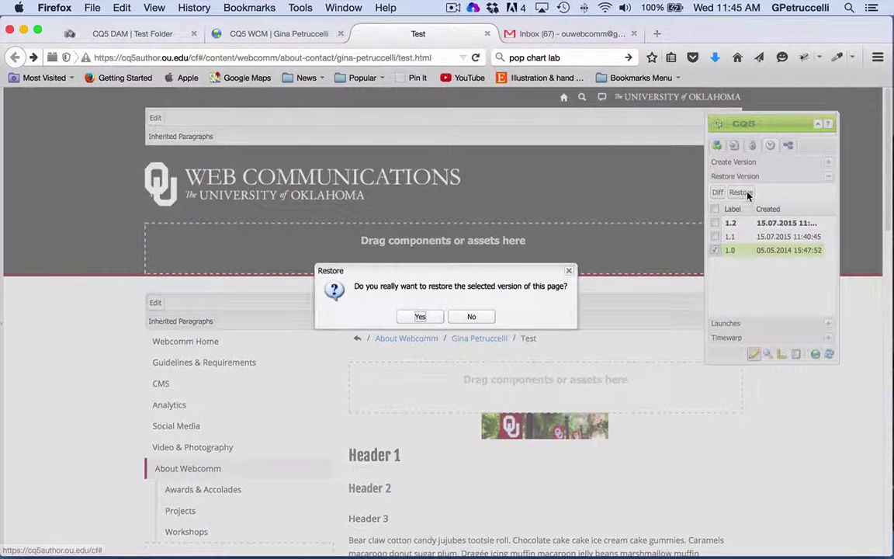
click(419, 318)
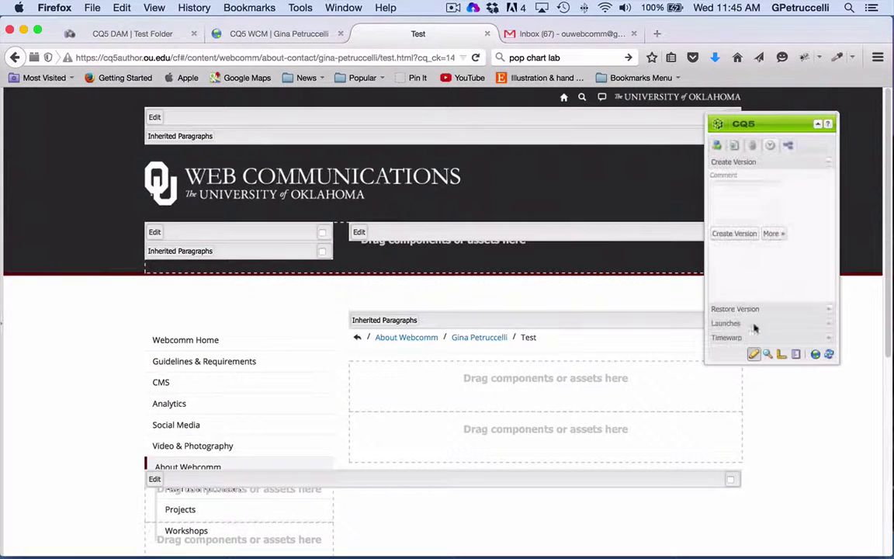
scroll(489, 439, down, 4)
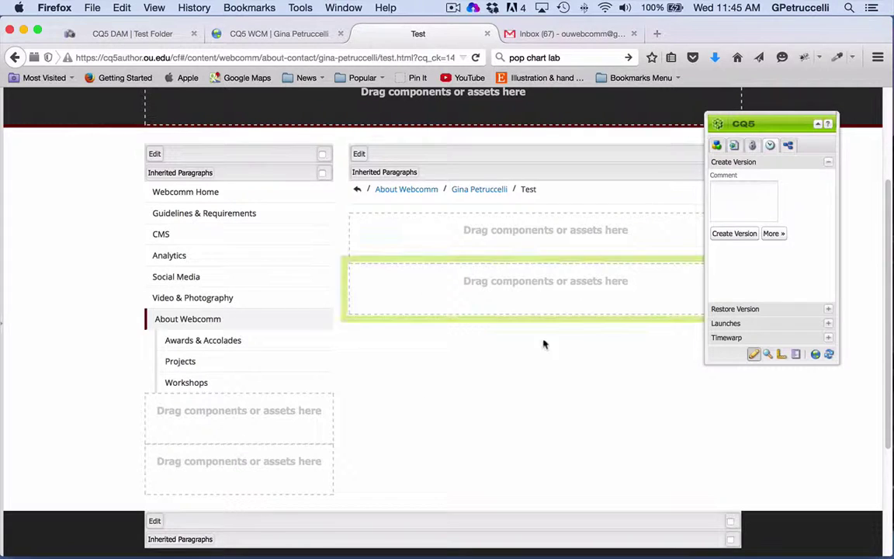
- Restore the Test page to version 1.2
click(832, 309)
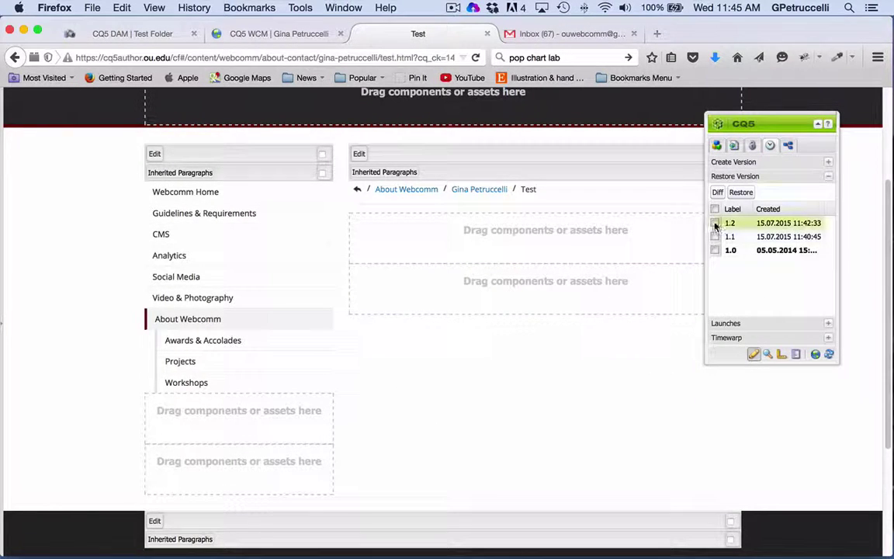
click(715, 224)
click(741, 192)
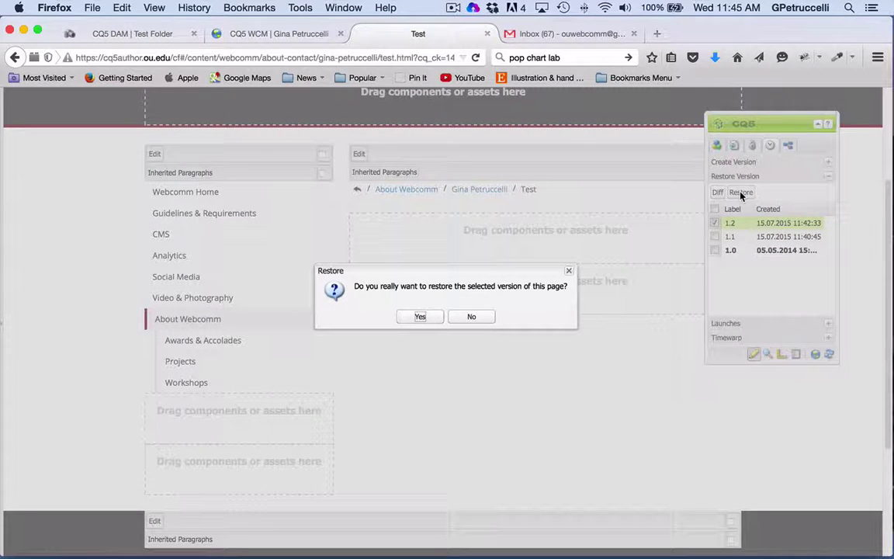
click(423, 319)
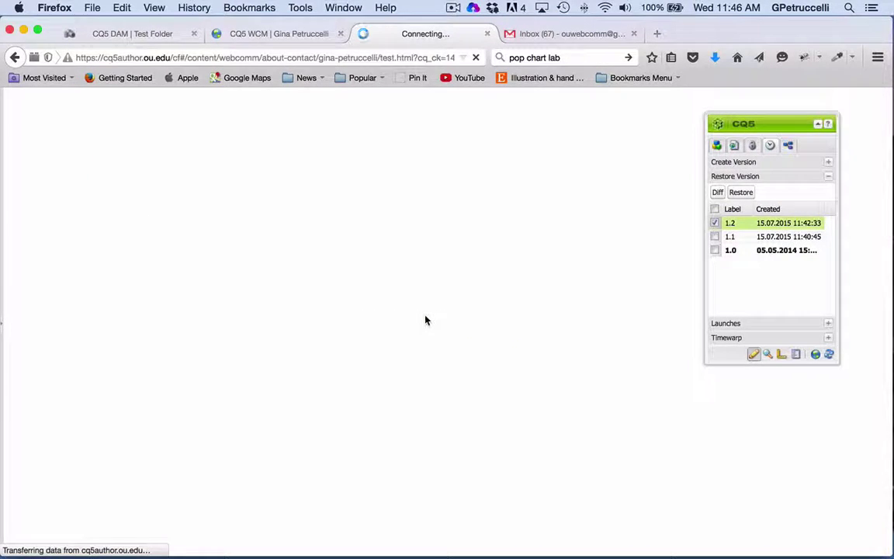